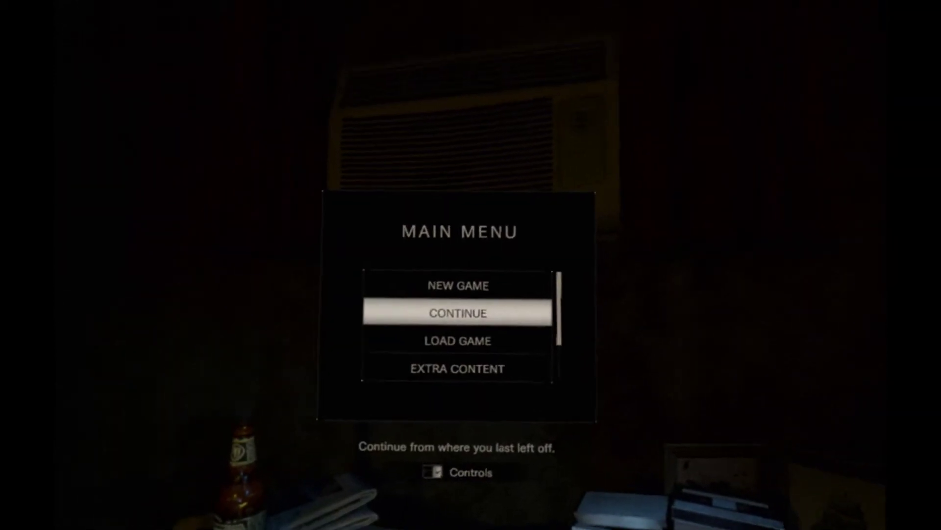
key(Return)
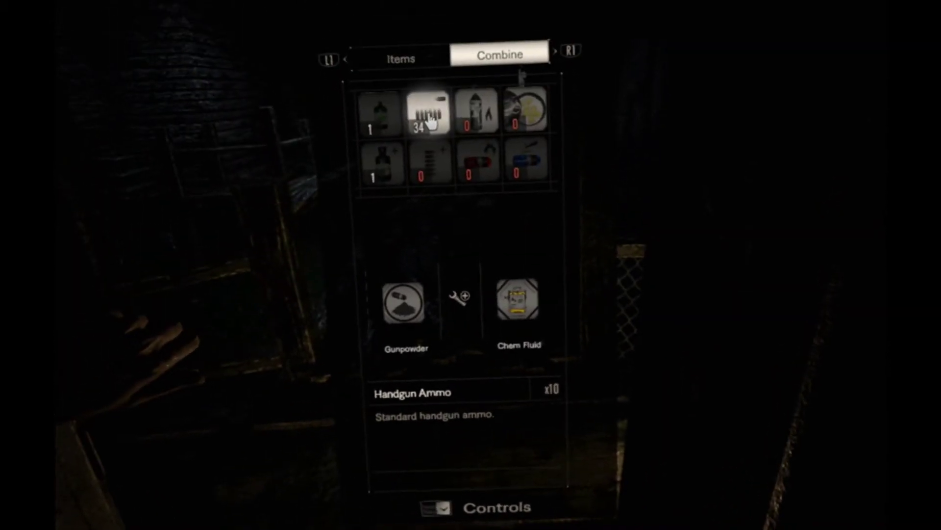
key(Right)
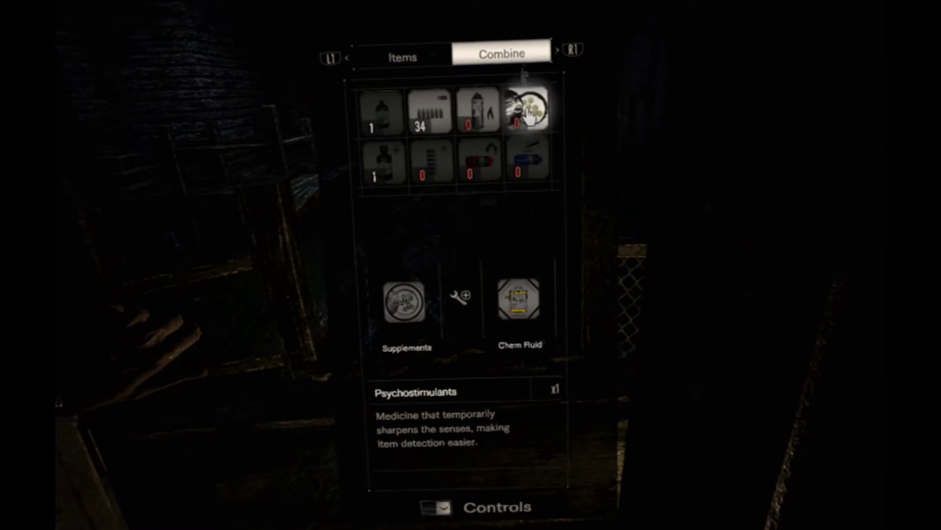